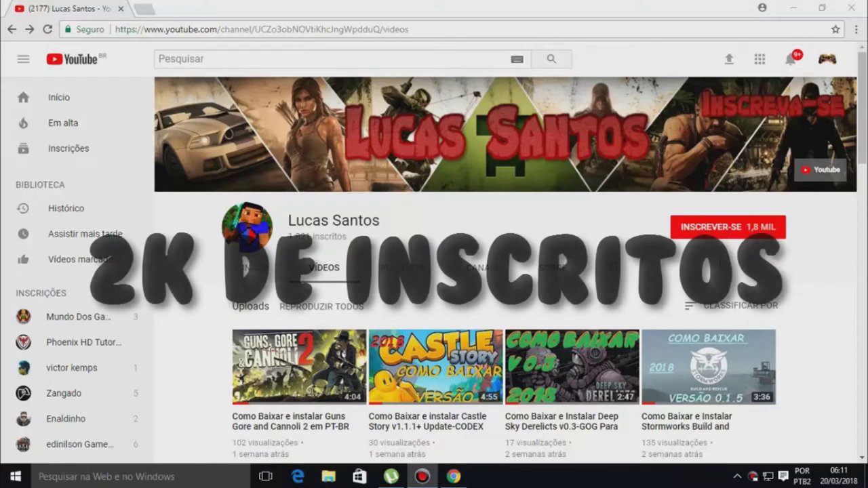
Browse the channel's uploaded videos, subscribe to the channel and toggle its notification bell
scroll(690, 368, down, 4)
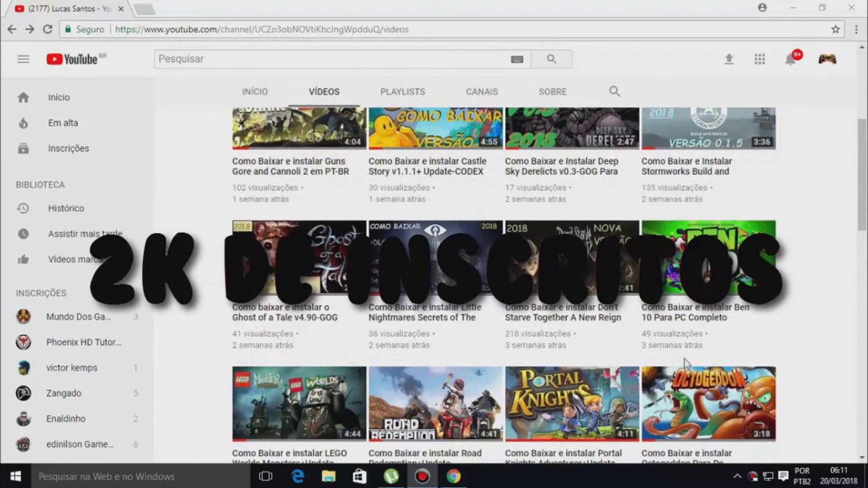
scroll(637, 356, up, 4)
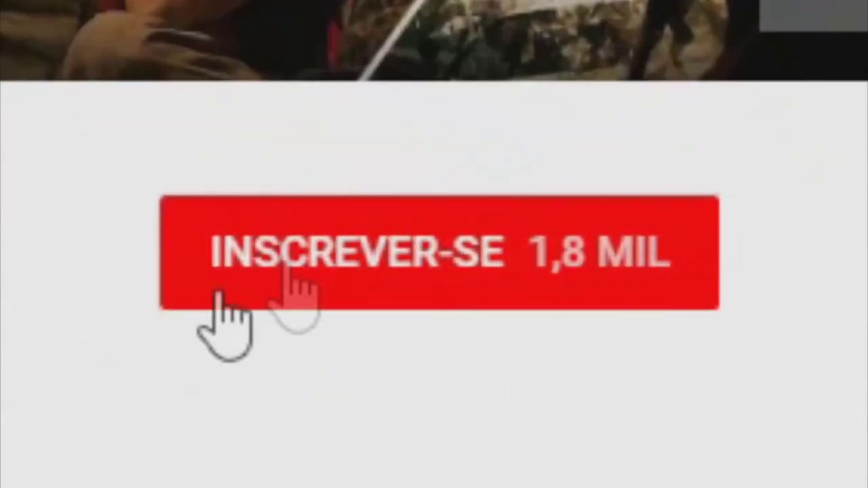
click(298, 271)
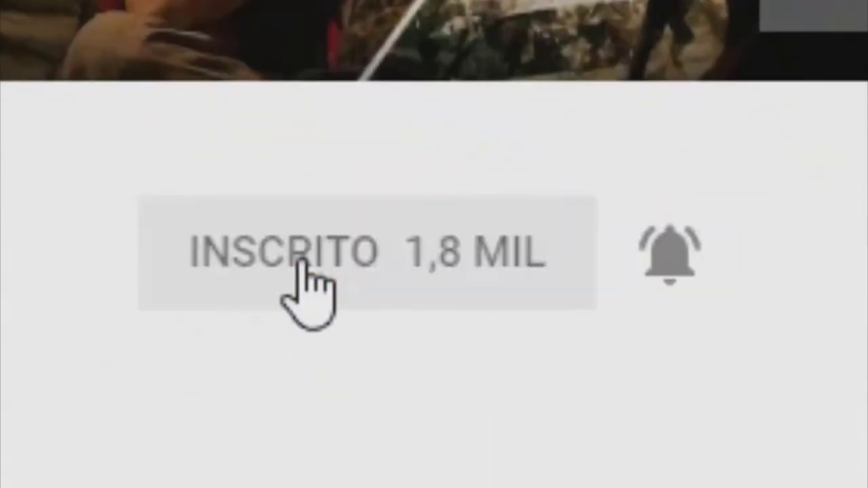
click(656, 276)
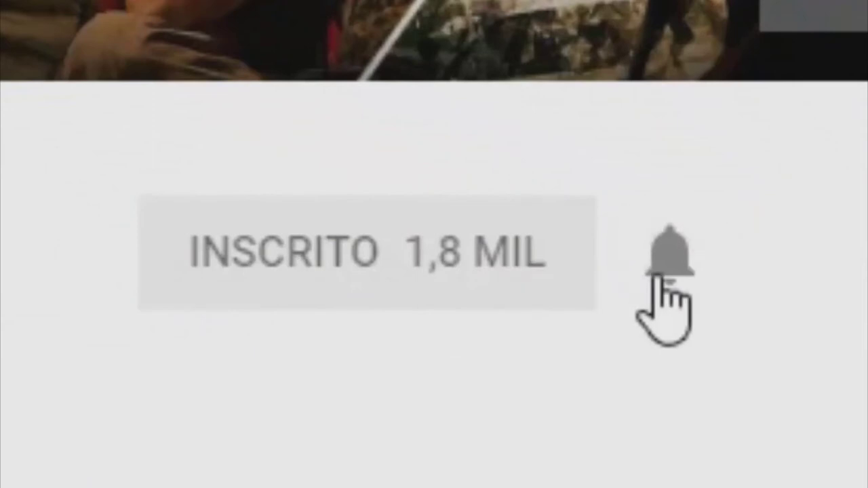
click(659, 273)
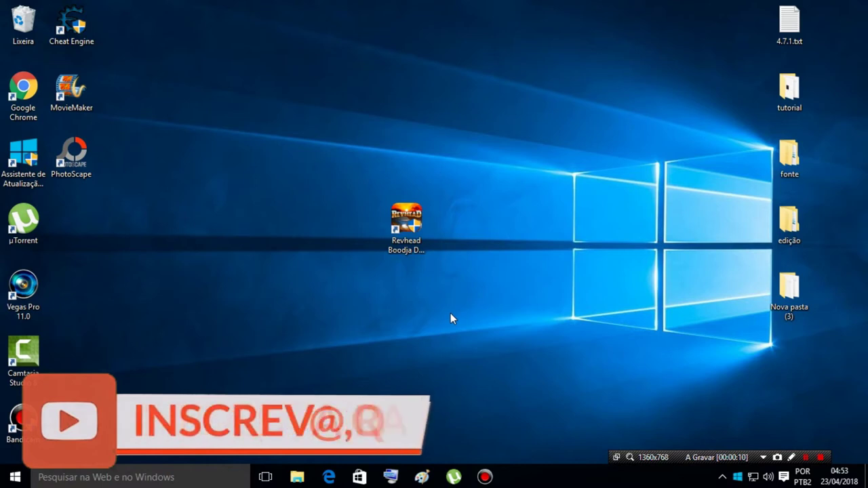
click(408, 256)
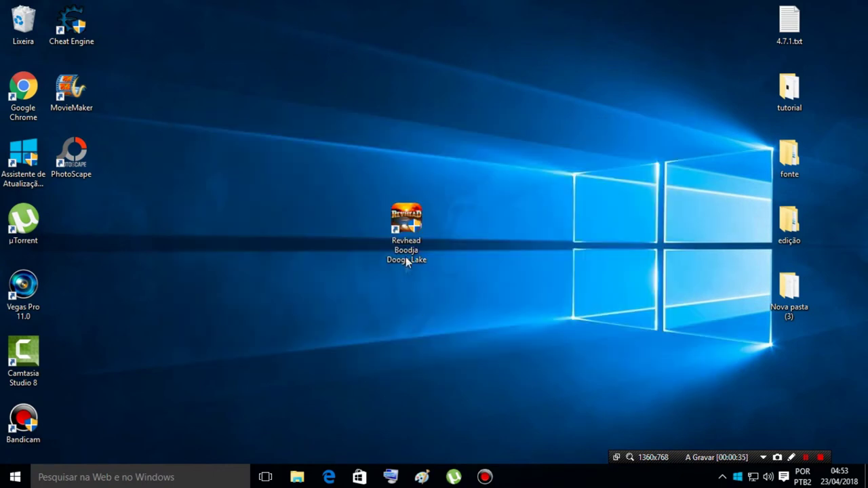
key(Left)
click(169, 249)
click(30, 237)
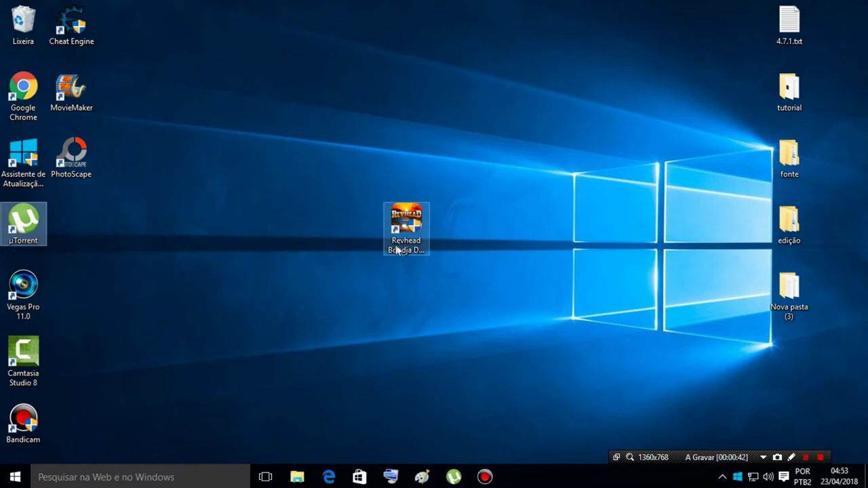
click(320, 289)
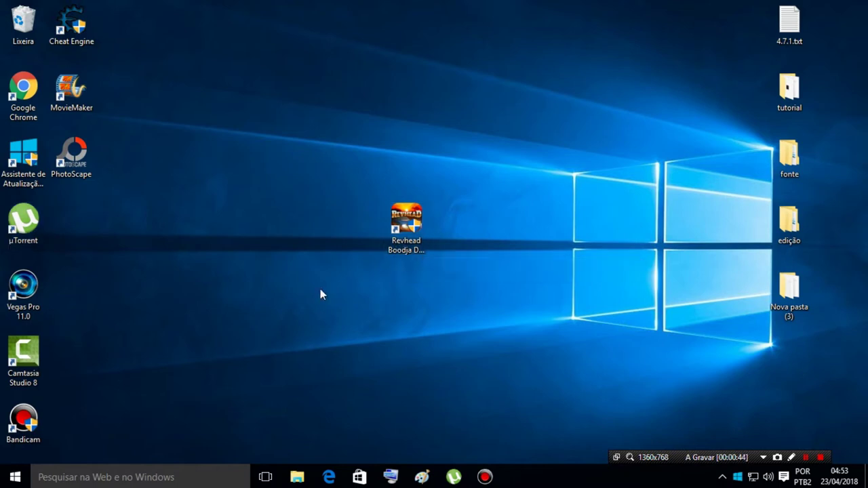
click(24, 224)
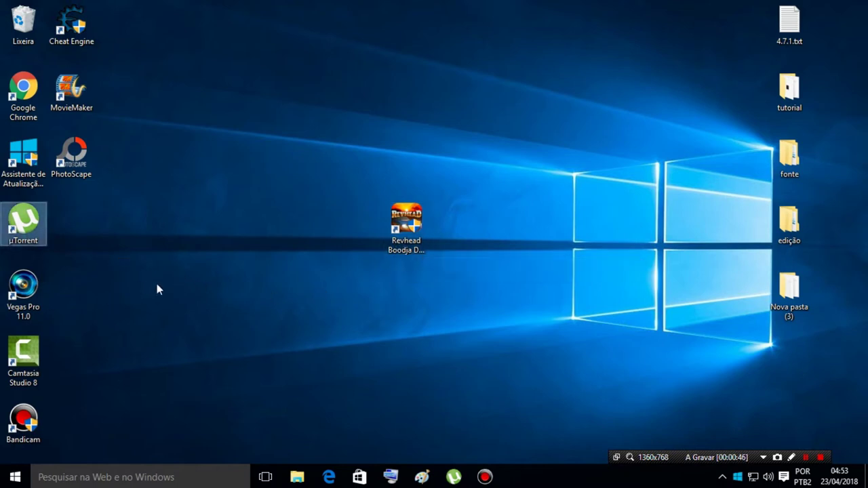
click(236, 316)
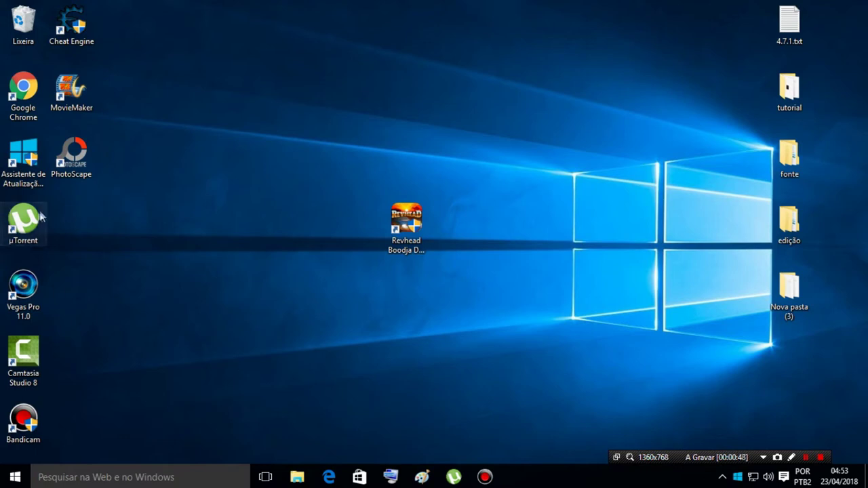
Move the Revhead Boodja Dooga Lake desktop shortcut a little closer to the other program shortcuts
drag(403, 243, 309, 245)
click(350, 409)
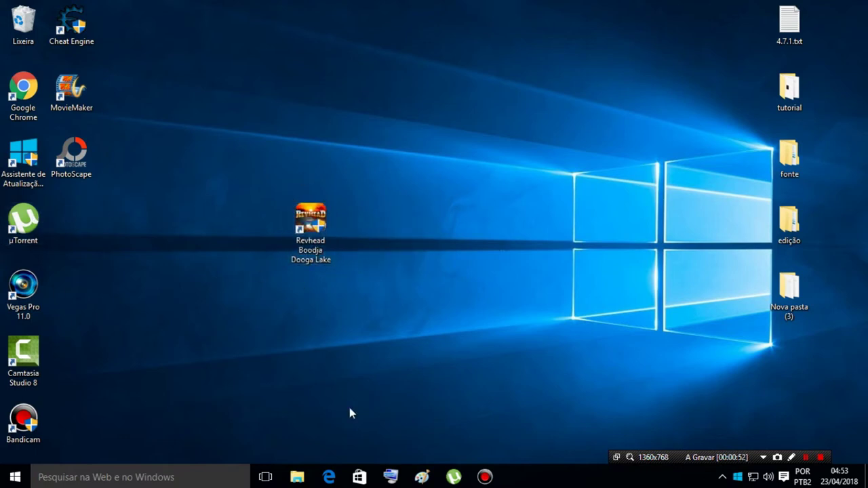
Open the Revhead.Boodja.Dooga.Lake-PLAZA folder in Downloads with File Explorer
click(296, 477)
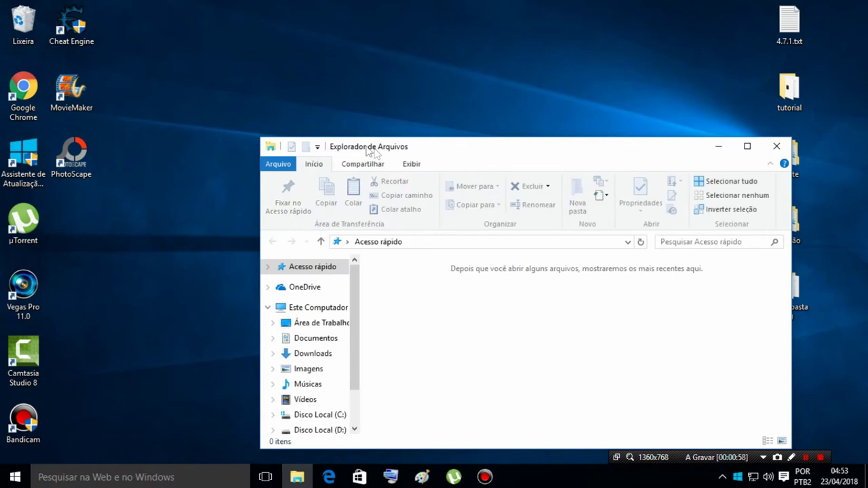
click(245, 298)
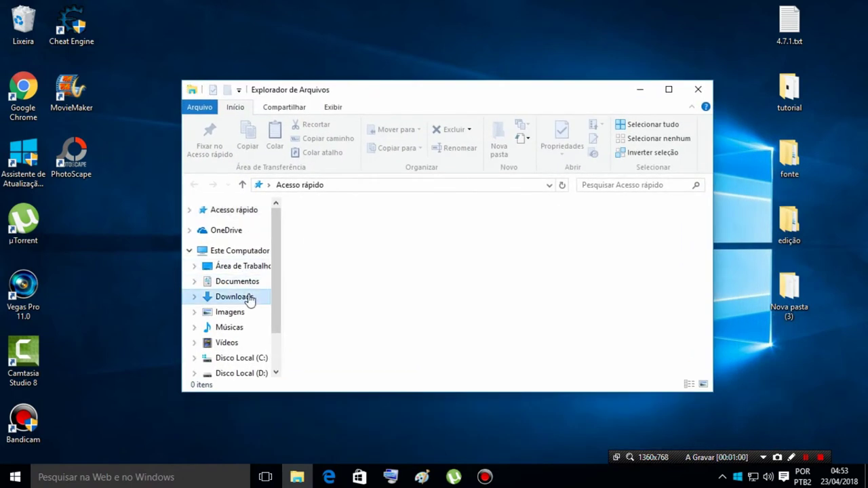
click(507, 269)
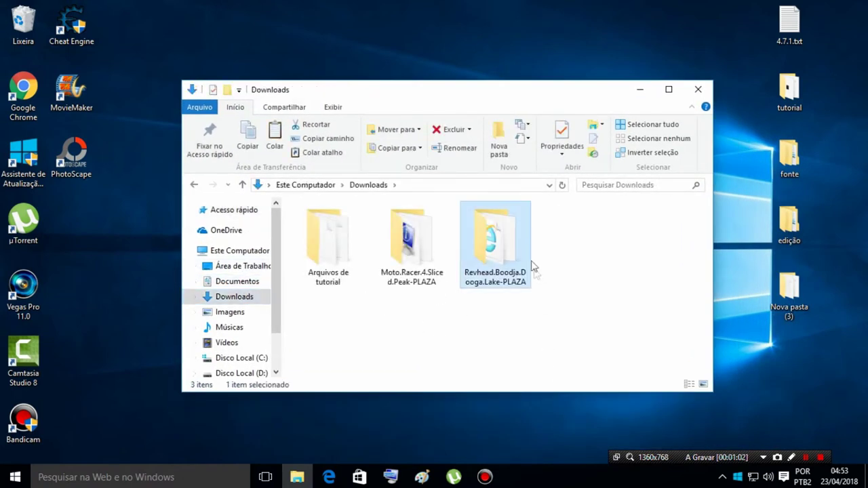
double_click(503, 253)
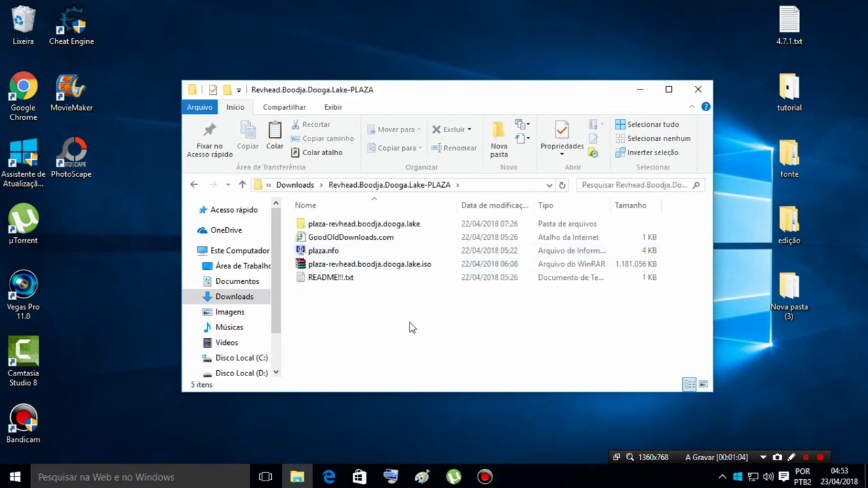
Look over the downloaded files and the extraction options for plaza-revhead.boodja.dooga.lake.iso without extracting it again
drag(419, 337, 340, 232)
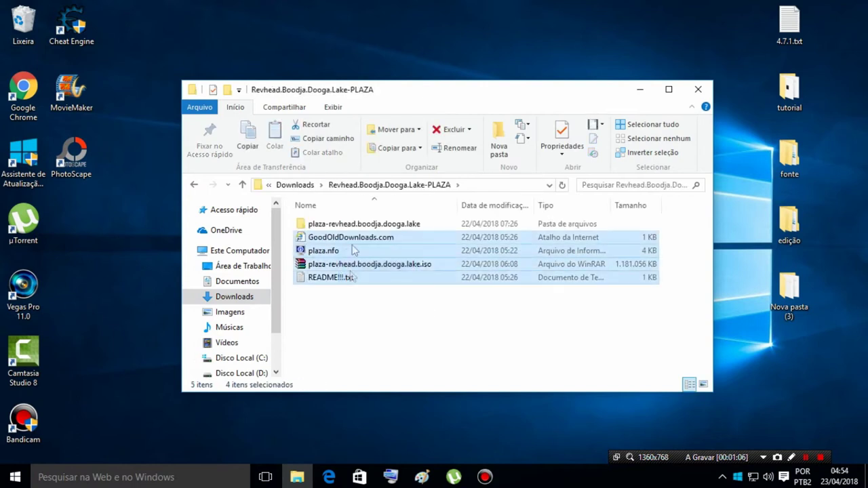
click(352, 226)
mouse_move(362, 315)
mouse_down()
mouse_move(339, 274)
mouse_move(357, 314)
mouse_up()
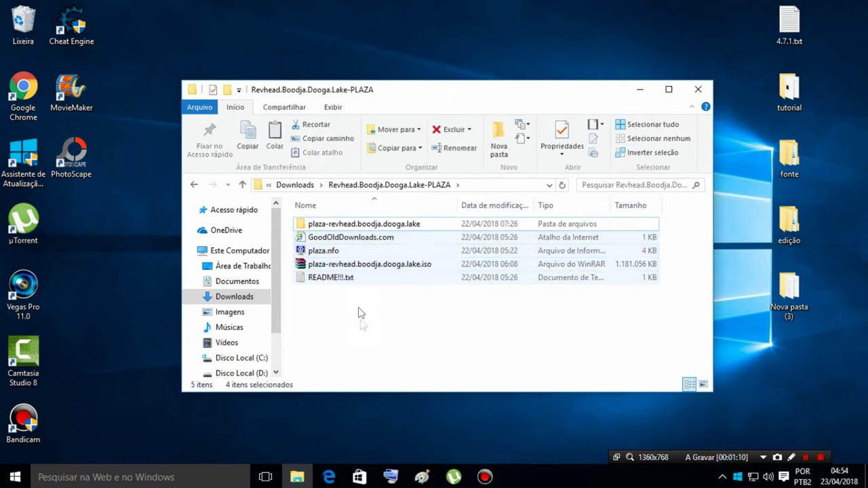
click(359, 265)
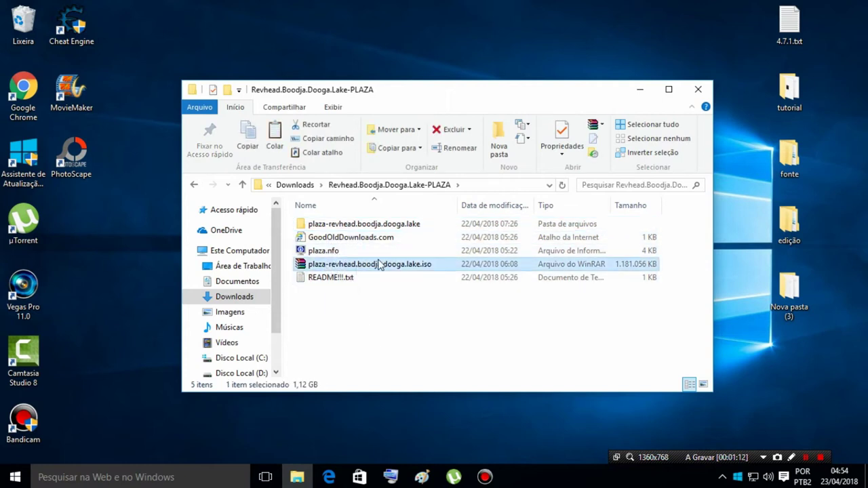
right_click(380, 265)
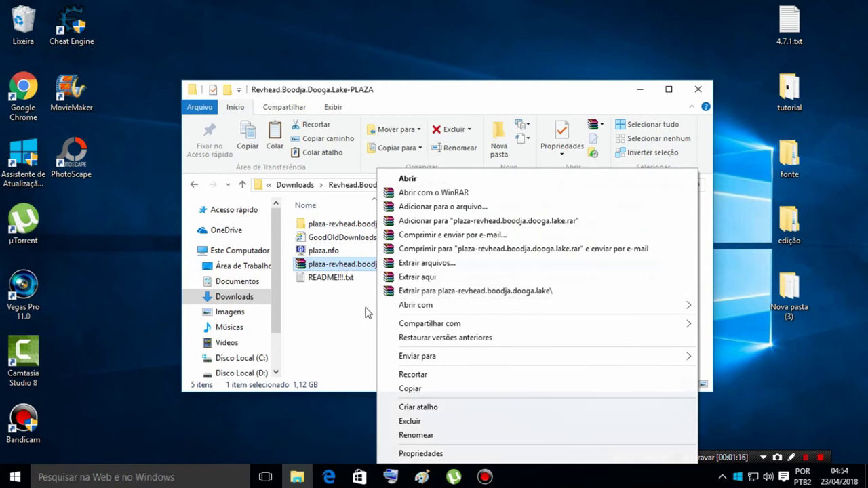
click(393, 293)
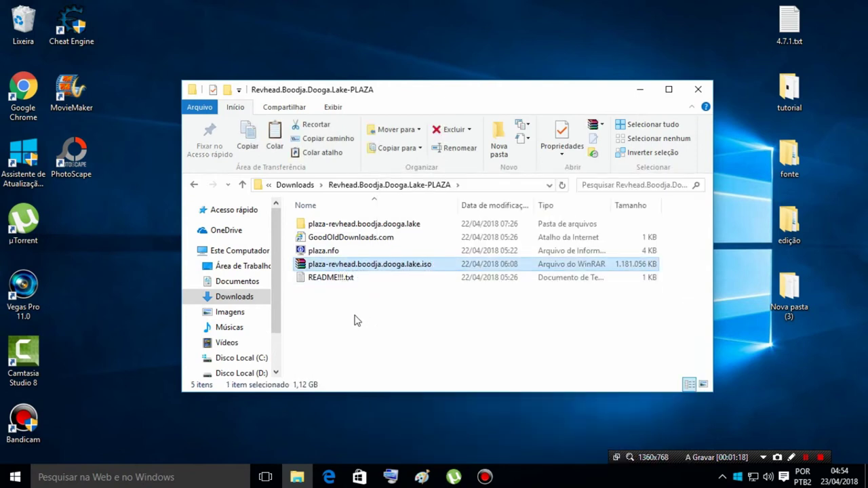
Open the extracted plaza-revhead.boodja.dooga.lake folder and run setup.exe as administrator
click(359, 226)
double_click(359, 226)
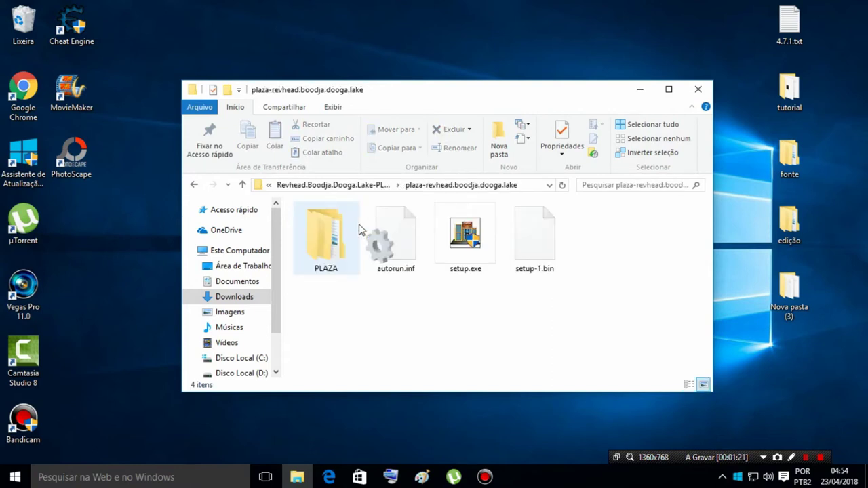
click(466, 264)
right_click(465, 254)
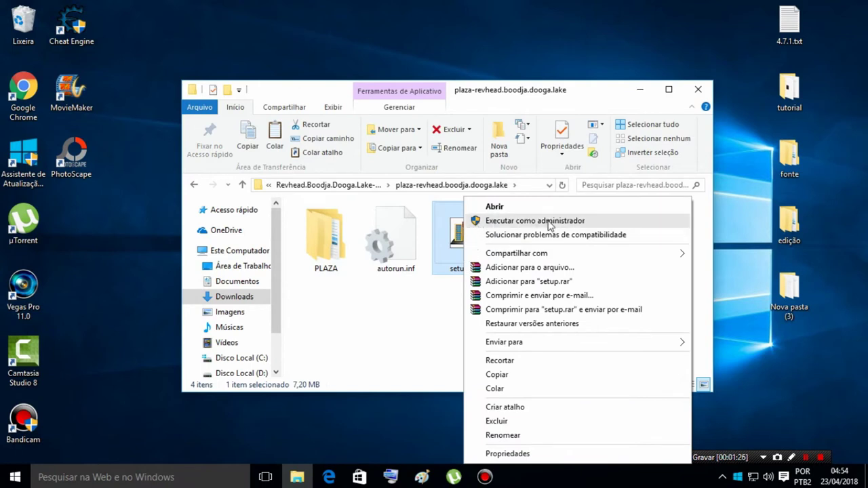
click(542, 221)
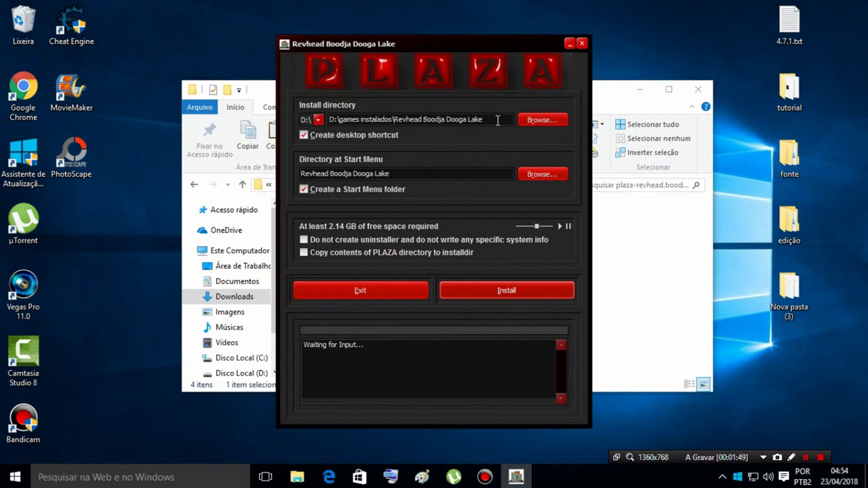
Choose D:\games instalados\Revhead Boodja Dooga Lake\ as the install directory, and exit the installer without installing
click(317, 120)
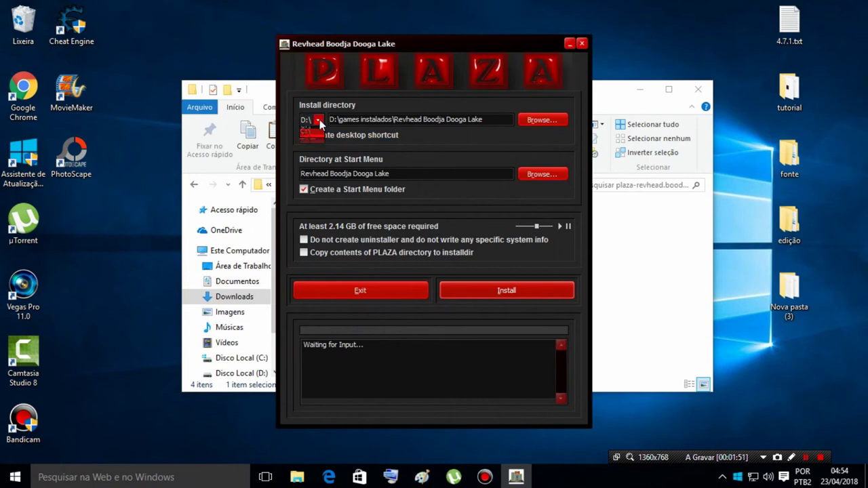
click(309, 130)
click(317, 121)
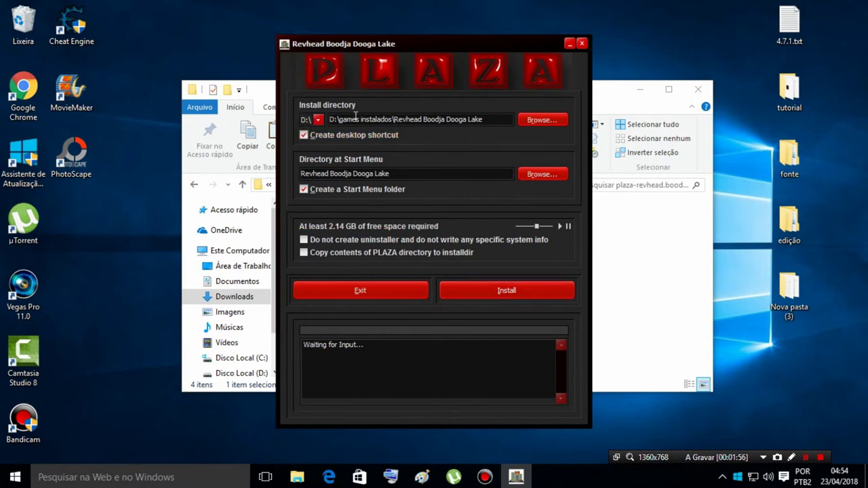
click(538, 120)
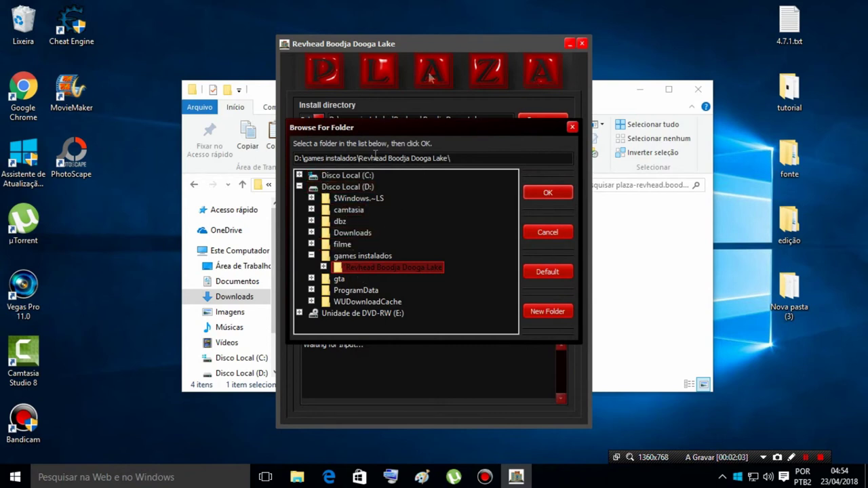
drag(380, 126, 361, 105)
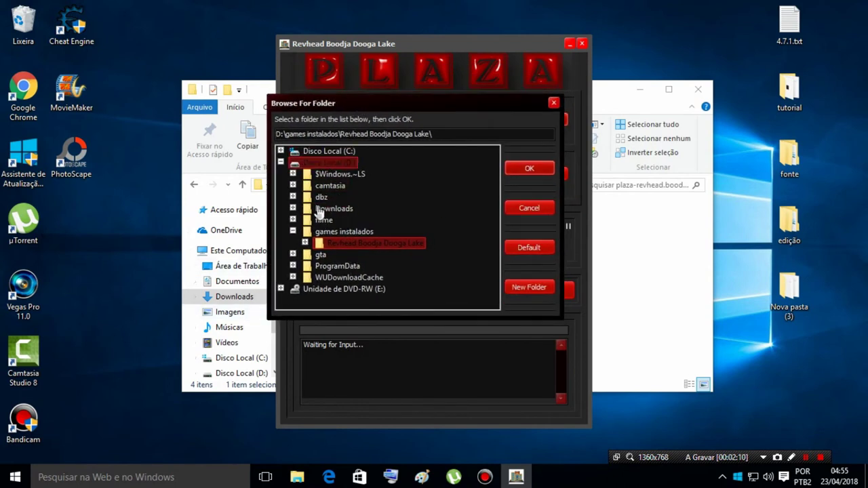
click(533, 167)
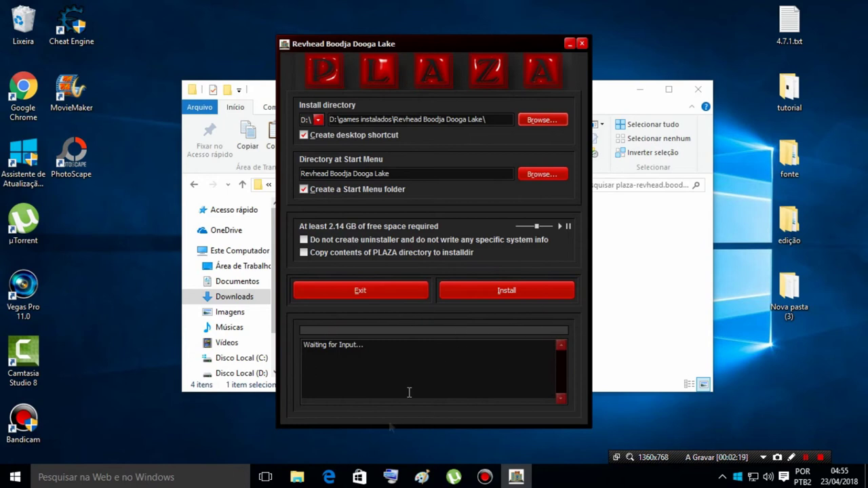
click(360, 290)
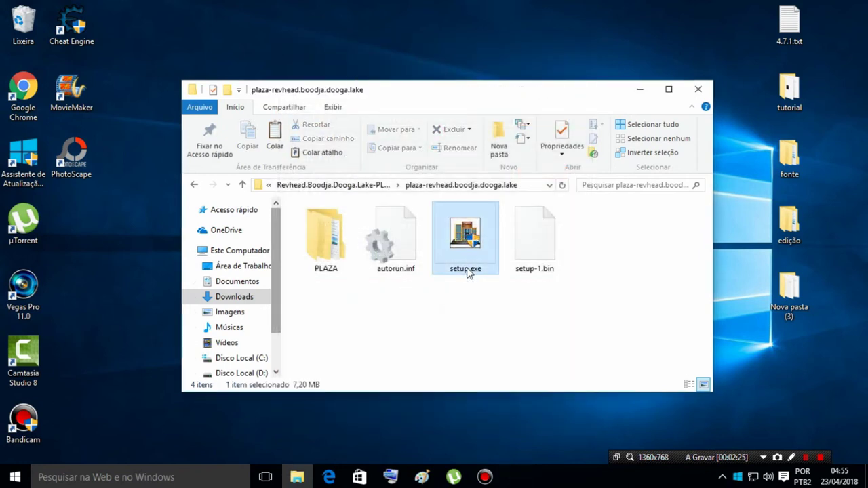
key(Left)
click(548, 296)
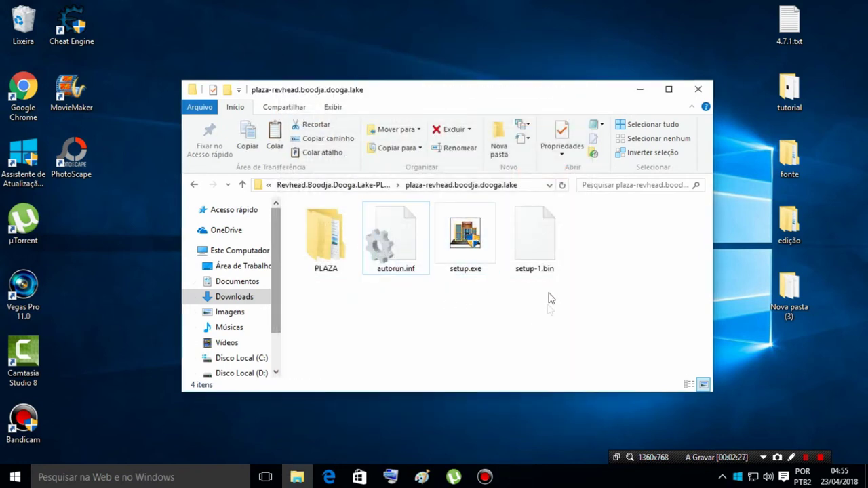
double_click(484, 276)
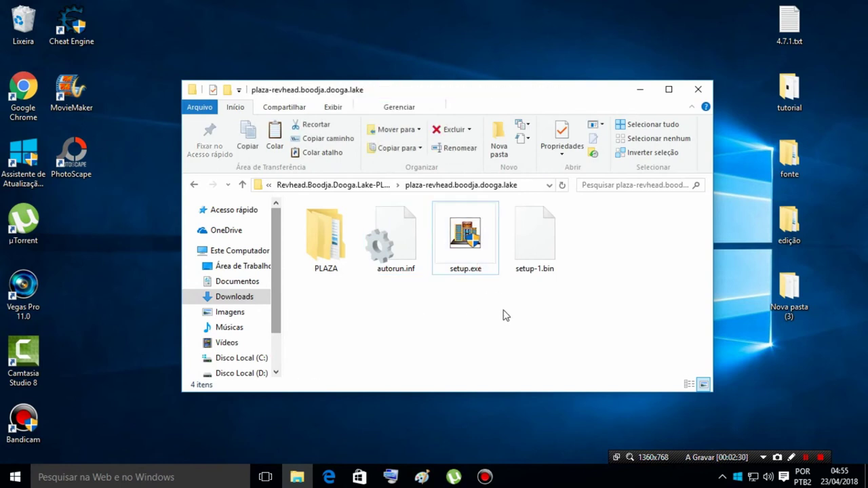
Copy the Revhead_Data folder from the PLAZA folder and close the window
double_click(324, 251)
click(316, 228)
right_click(347, 229)
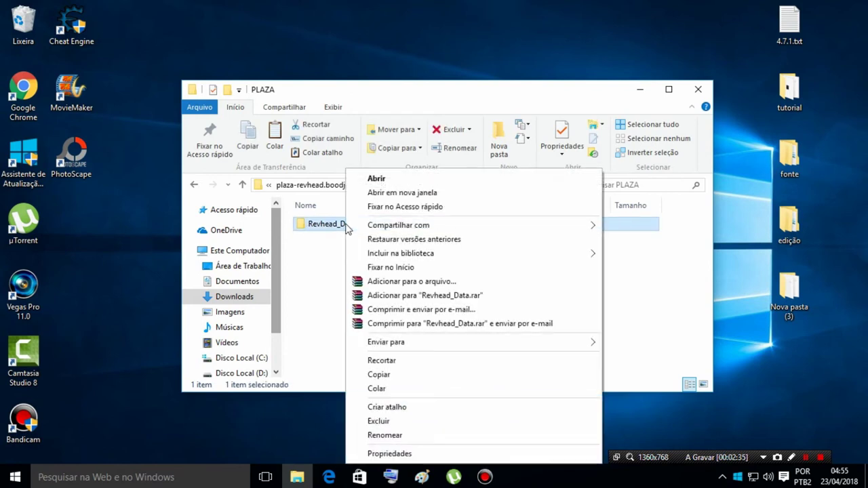
click(370, 375)
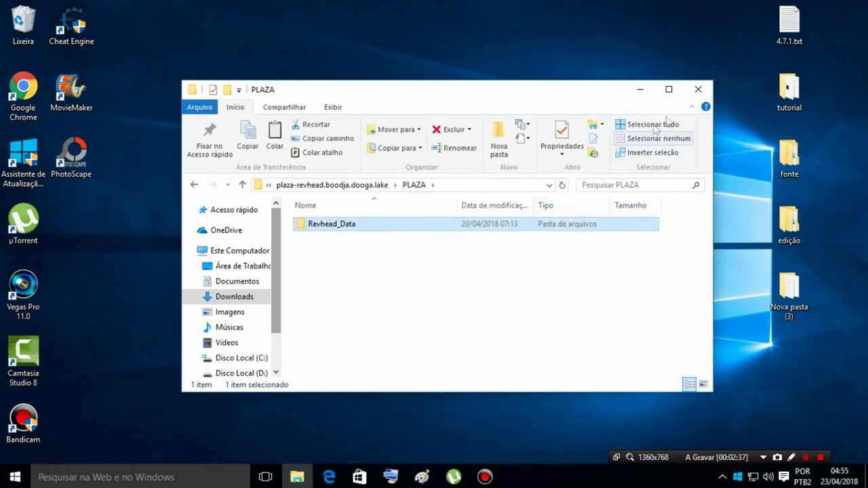
click(698, 89)
Move the Revhead Boodja Dooga Lake shortcut to the middle of the desktop and open its file location
drag(310, 227, 408, 225)
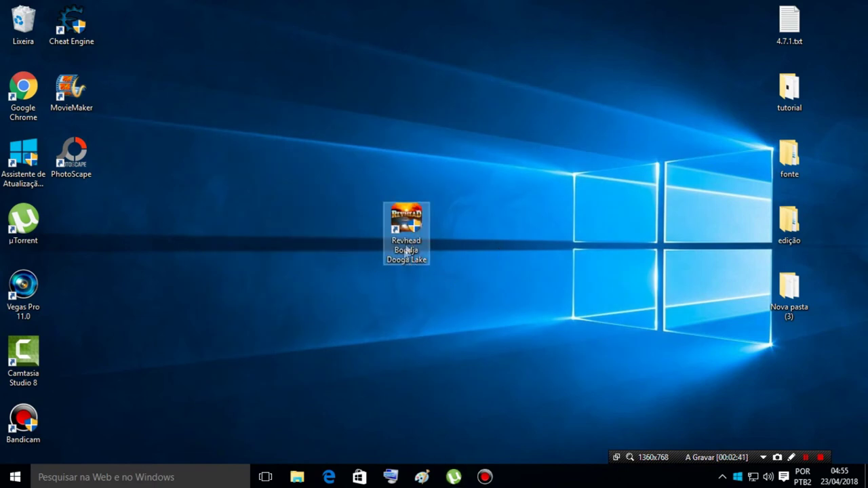
right_click(406, 246)
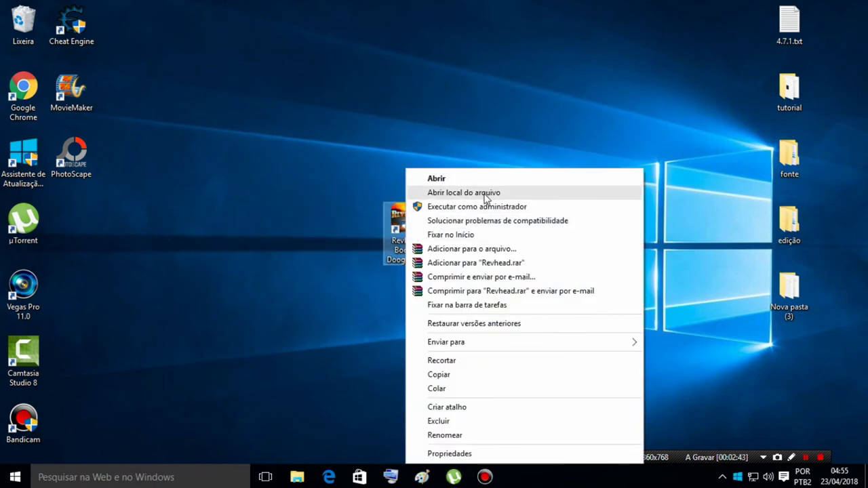
click(484, 194)
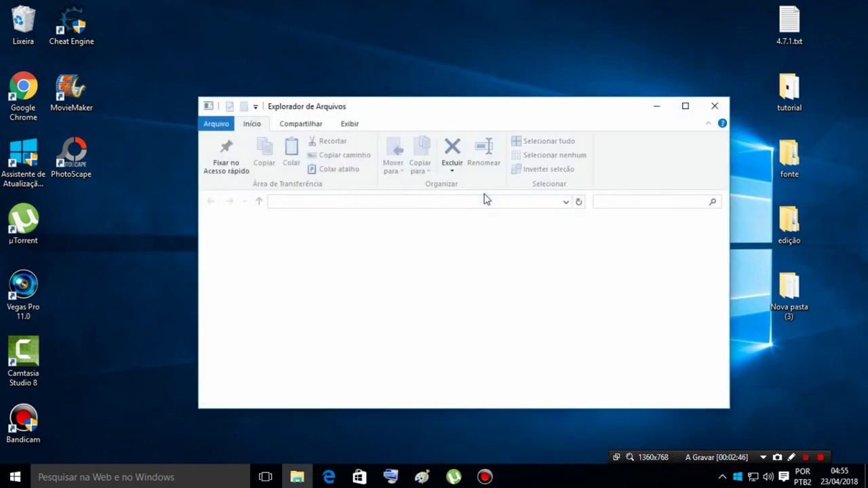
Paste the copied Revhead_Data folder into the game's install folder, replacing the files in the destination, and close the window
click(387, 345)
right_click(385, 333)
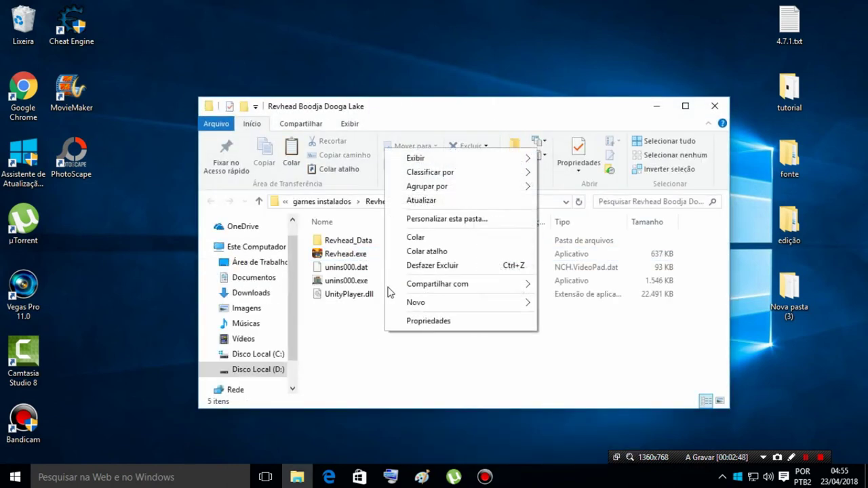
click(415, 235)
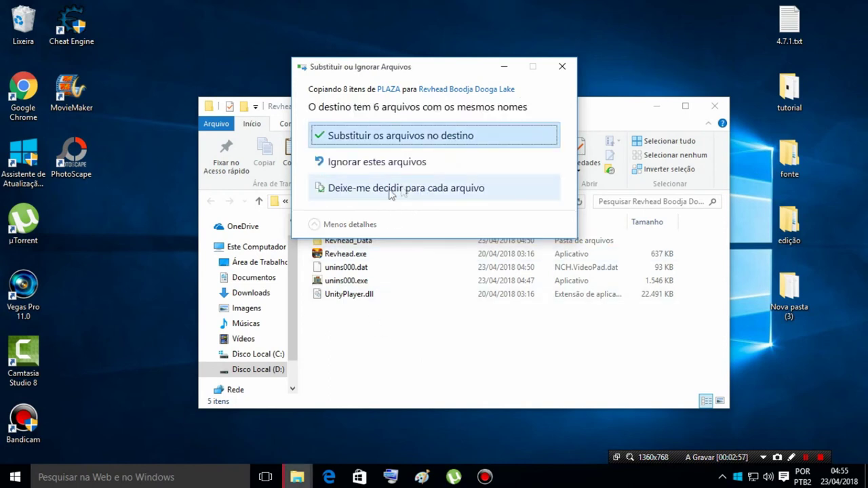
click(365, 137)
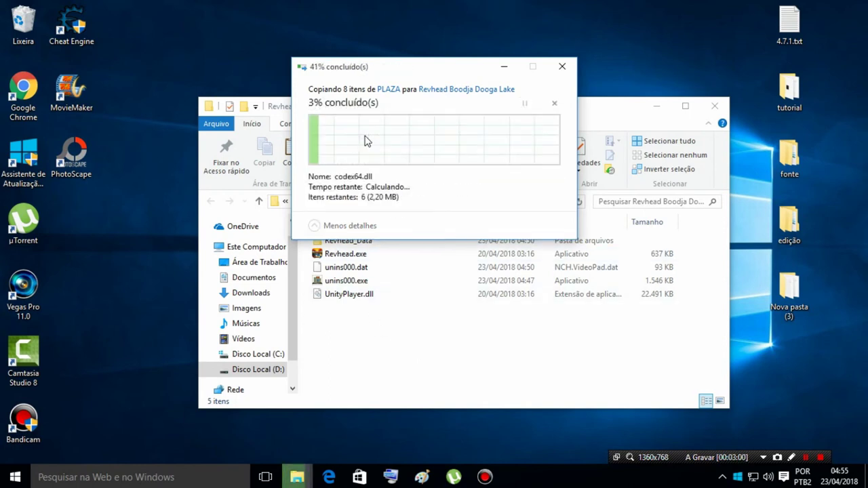
click(389, 359)
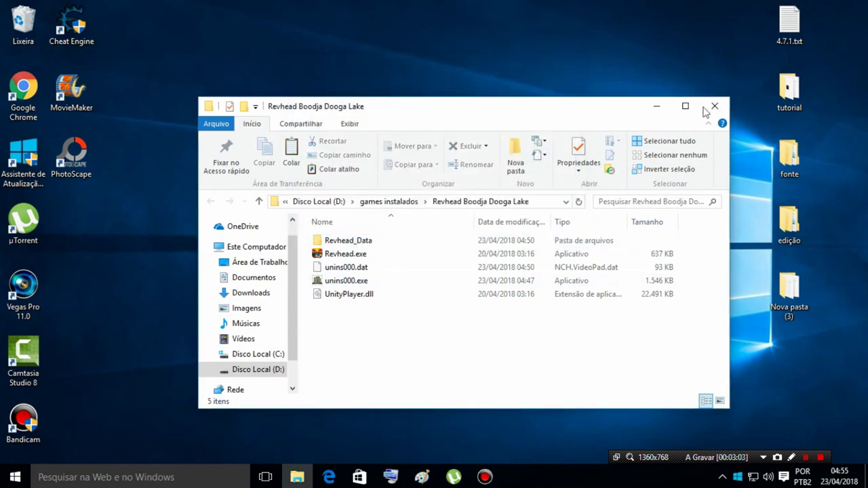
click(713, 107)
Set the Revhead Boodja Dooga Lake shortcut's compatibility to always run the program as administrator and apply the change
click(403, 227)
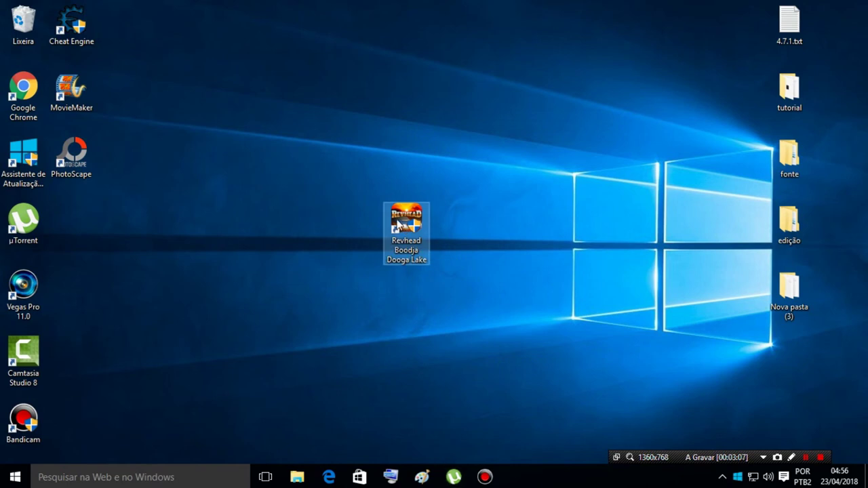
right_click(398, 226)
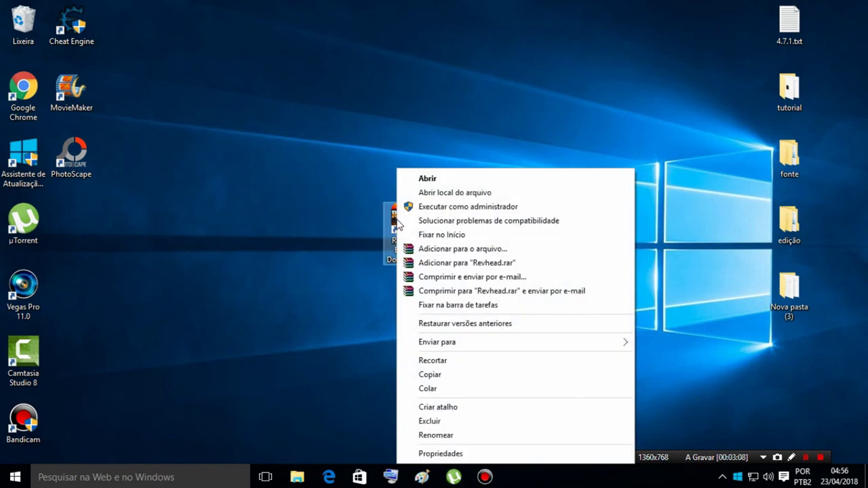
click(437, 455)
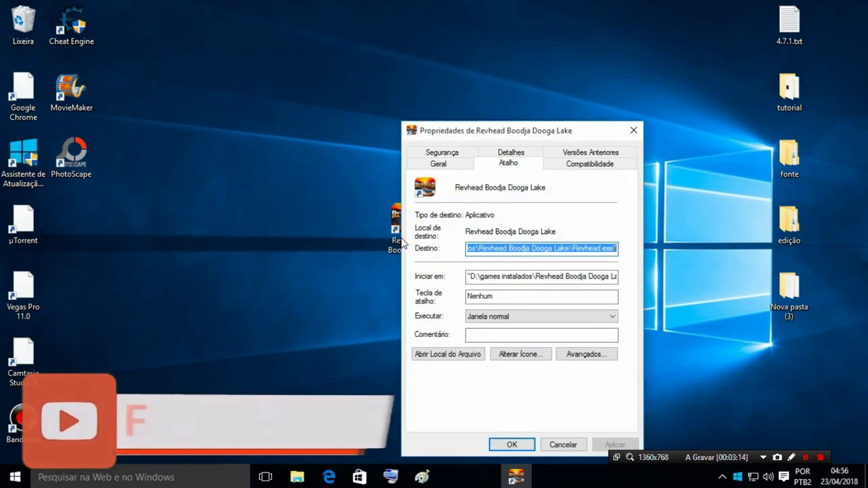
click(577, 165)
double_click(425, 373)
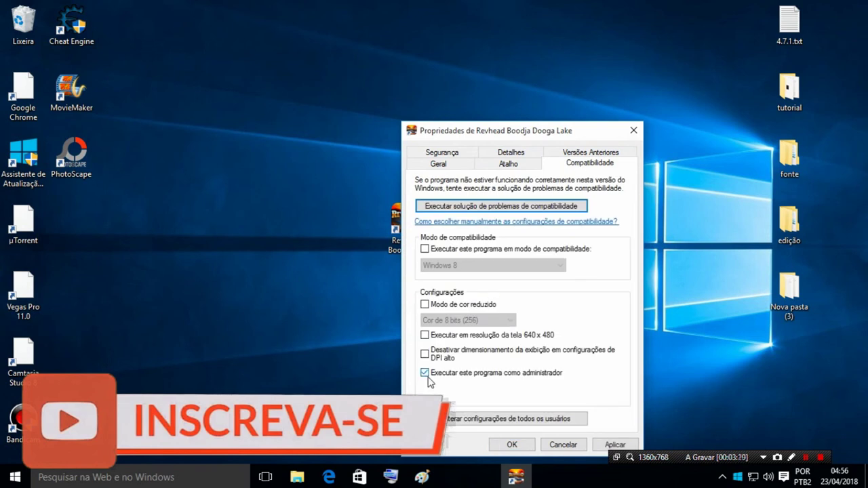
click(601, 447)
click(508, 444)
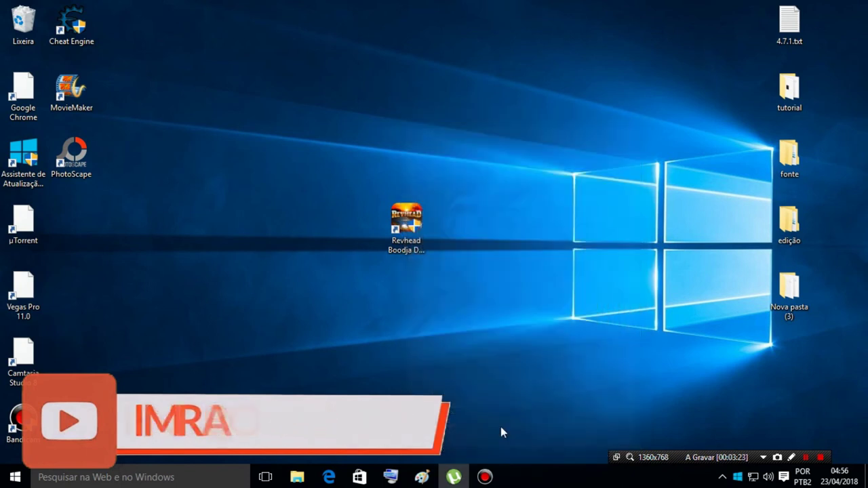
Move the Revhead Boodja Dooga Lake shortcut directly below the PhotoScape icon on the desktop and deselect it
click(412, 247)
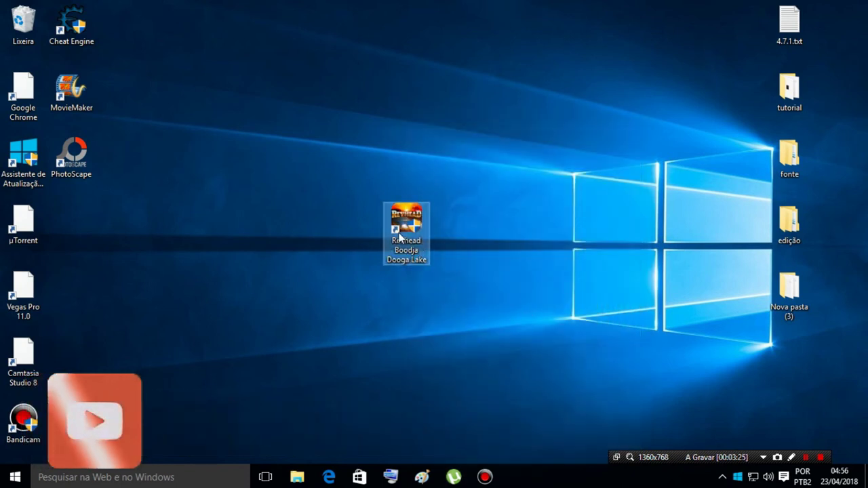
drag(403, 231, 67, 231)
click(186, 249)
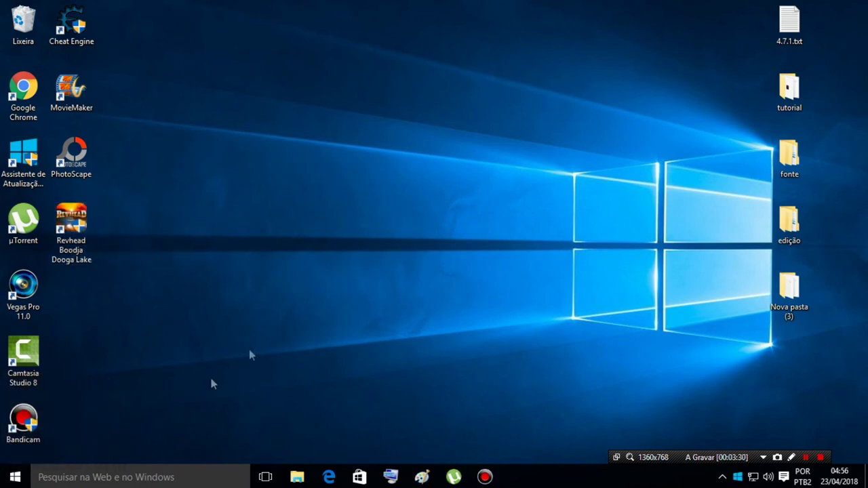